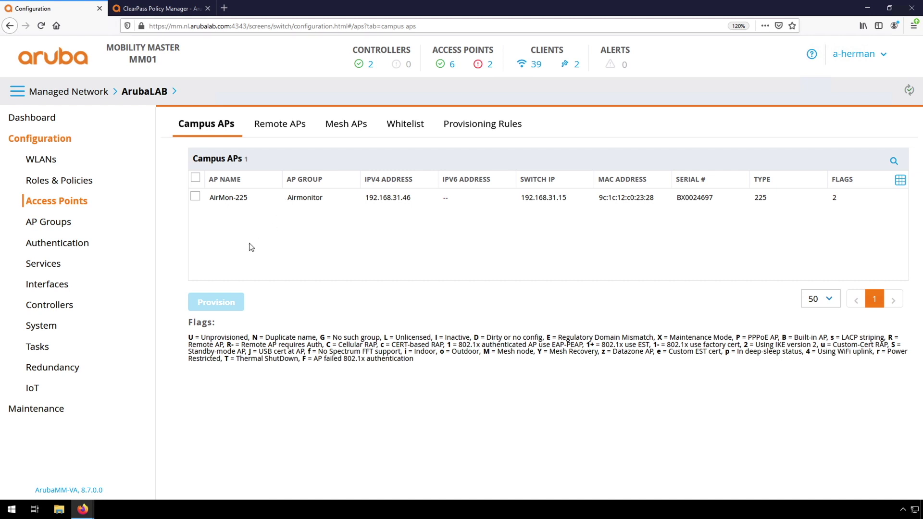
Provision AirMon-225 with EAP-TLS uplink authentication using factory certificates
{"action": "left_click", "coordinate": [196, 197]}
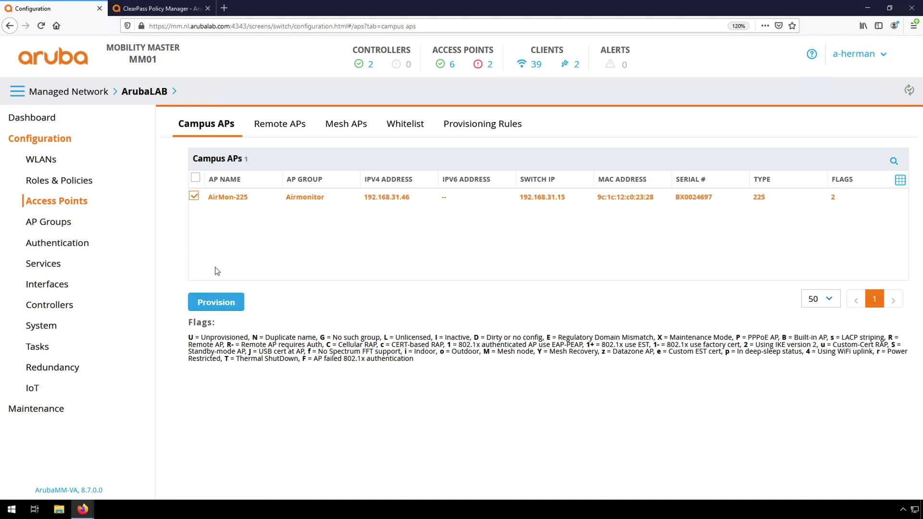
{"action": "left_click", "coordinate": [223, 303]}
{"action": "scroll", "coordinate": [282, 377], "scroll_direction": "down", "scroll_amount": 3}
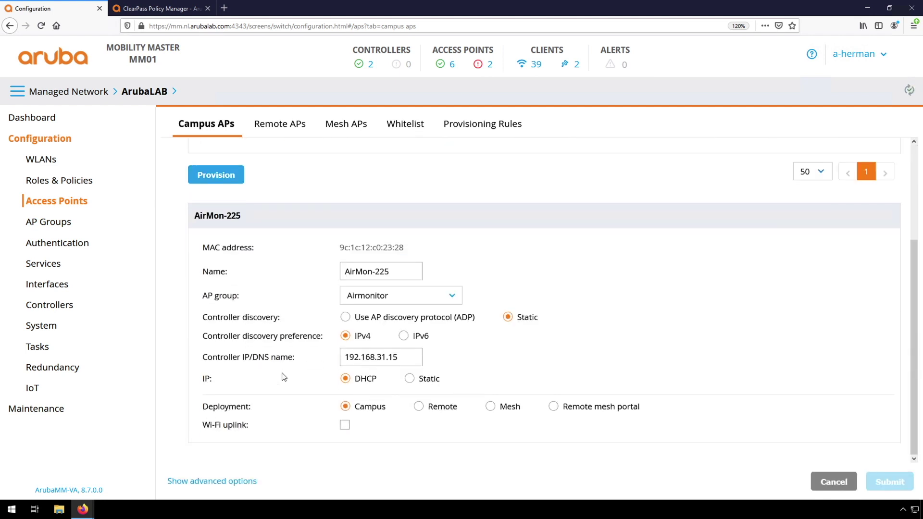
{"action": "left_click", "coordinate": [212, 481]}
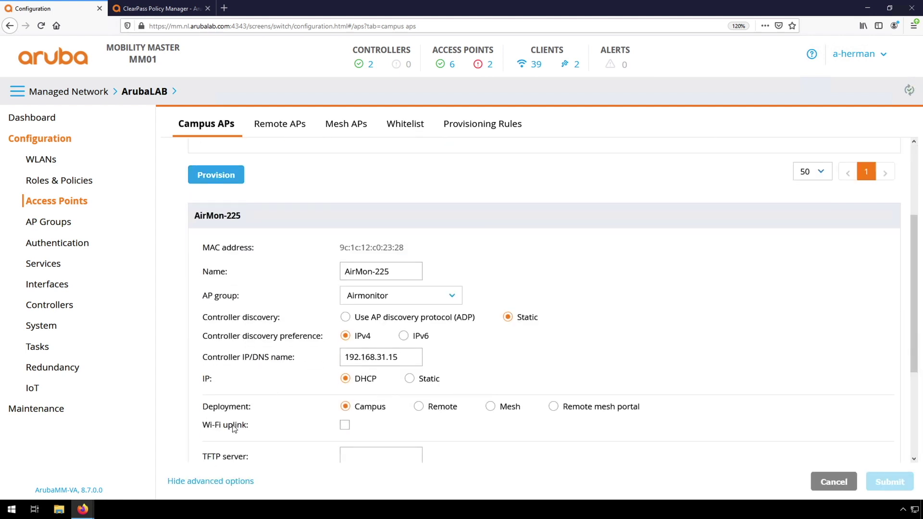
{"action": "scroll", "coordinate": [234, 428], "scroll_direction": "down", "scroll_amount": 3}
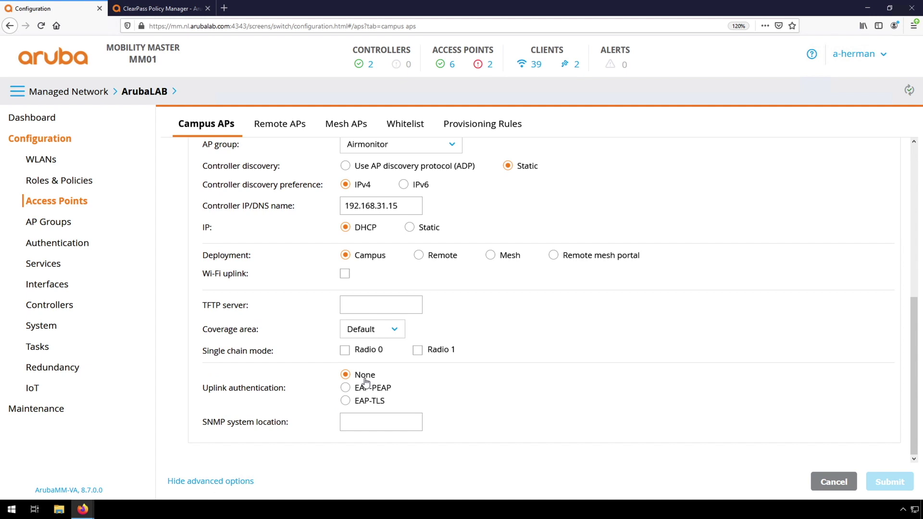
{"action": "left_click", "coordinate": [345, 401]}
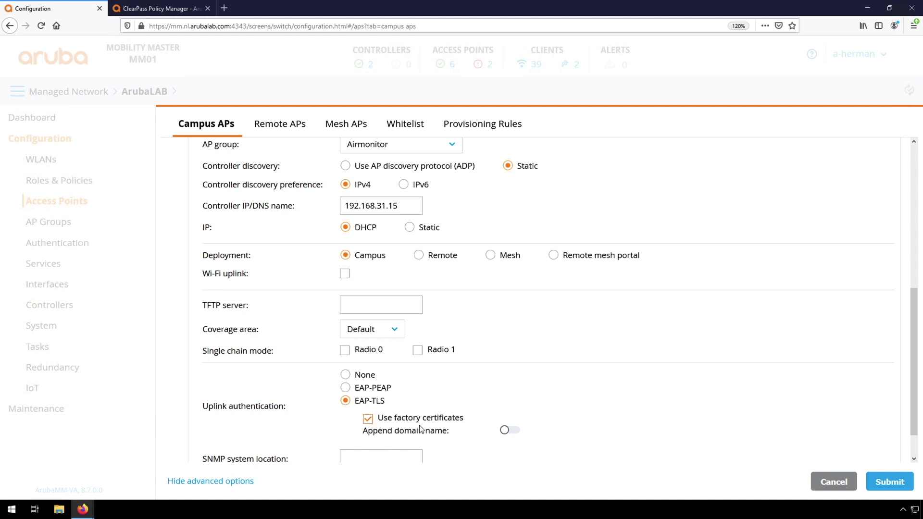
Switch on Append domain name for AirMon-225, keeping the domain aruba.ap
{"action": "left_click", "coordinate": [510, 431]}
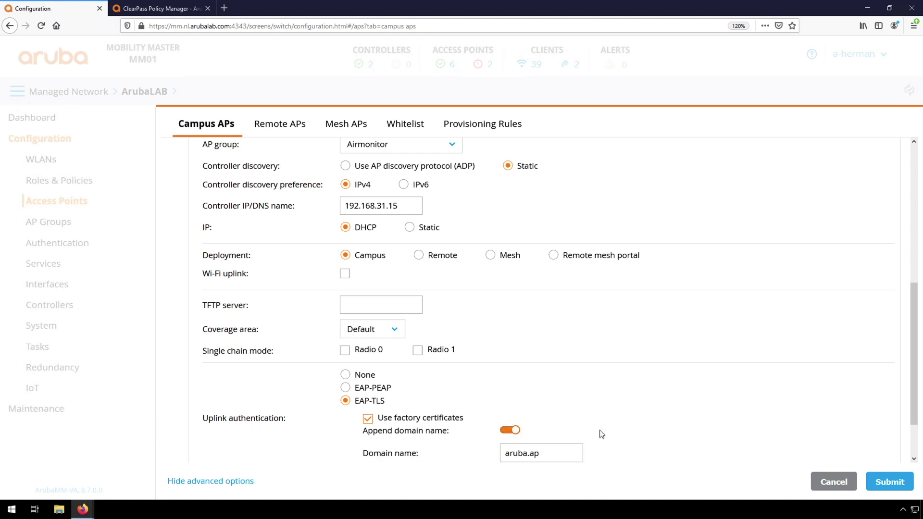
{"action": "scroll", "coordinate": [601, 434], "scroll_direction": "down", "scroll_amount": 1}
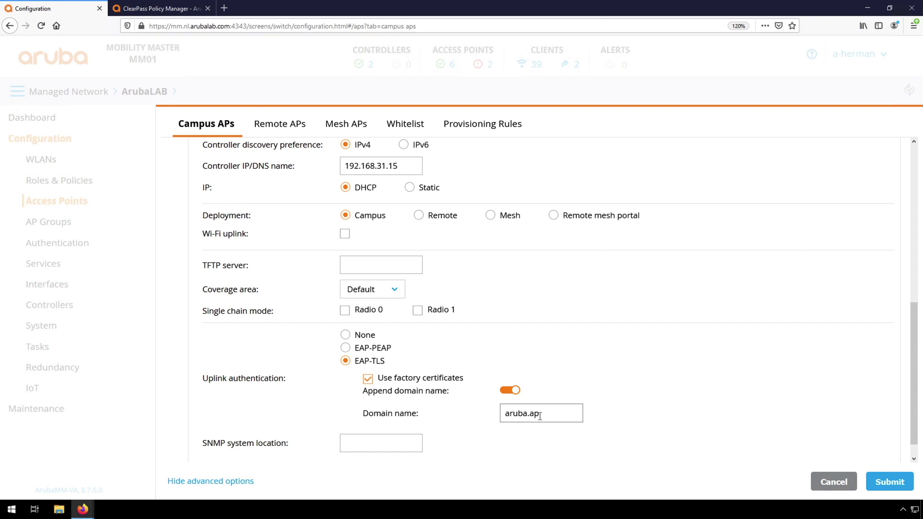
Submit AirMon-225's provisioning changes and confirm Continue & Reboot
{"action": "left_click", "coordinate": [678, 403]}
{"action": "left_click", "coordinate": [889, 482]}
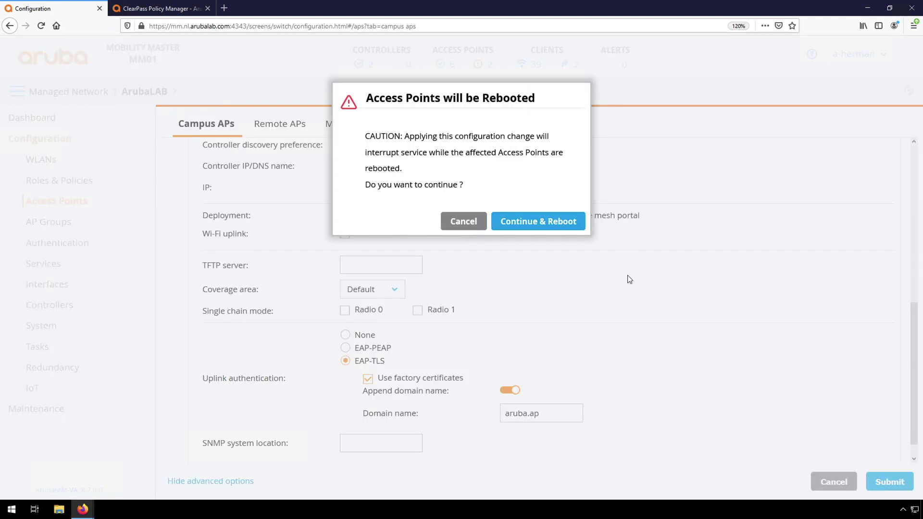
{"action": "left_click", "coordinate": [528, 221]}
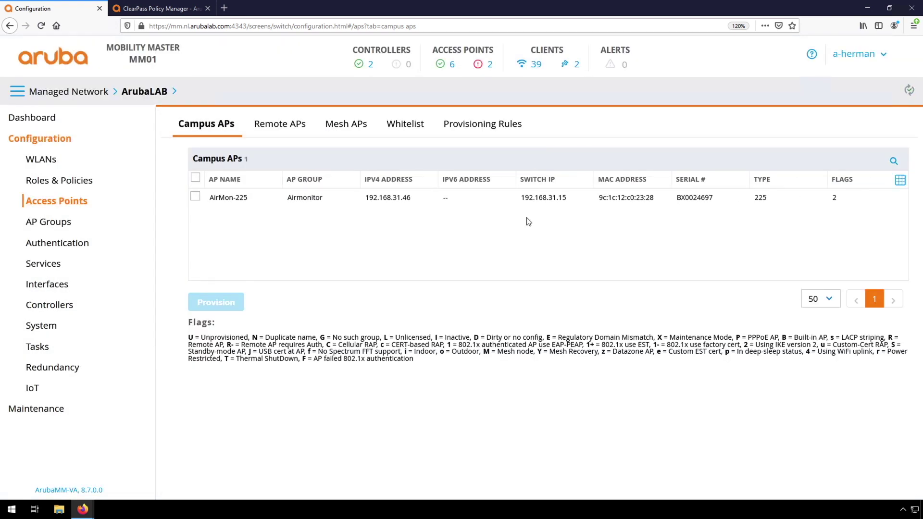
Enable Aruba Networks Trusted Computing Root CA 1.0 in the ClearPass Trust List
{"action": "left_click", "coordinate": [170, 11]}
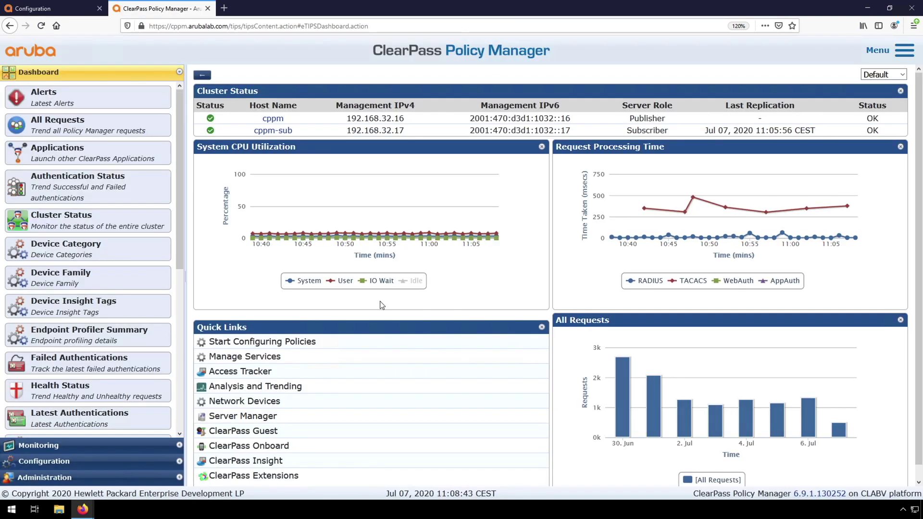
{"action": "left_click", "coordinate": [47, 478]}
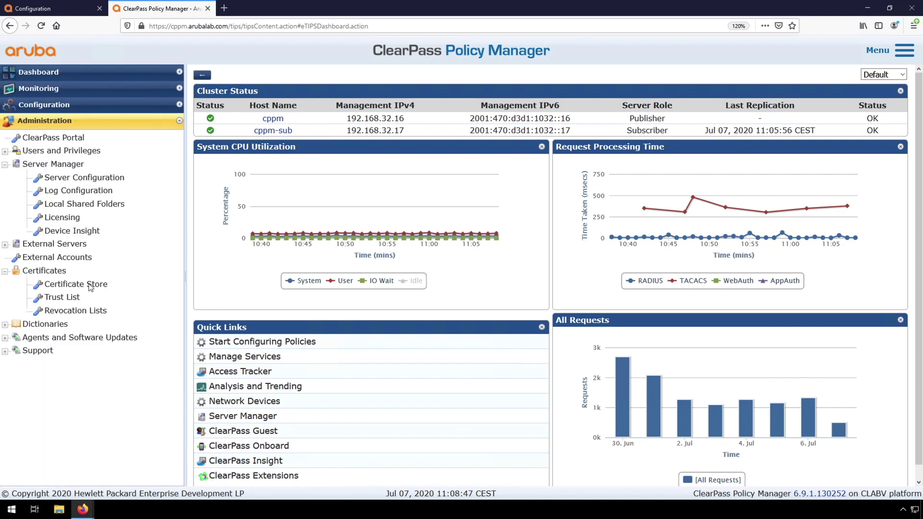
{"action": "left_click", "coordinate": [62, 298]}
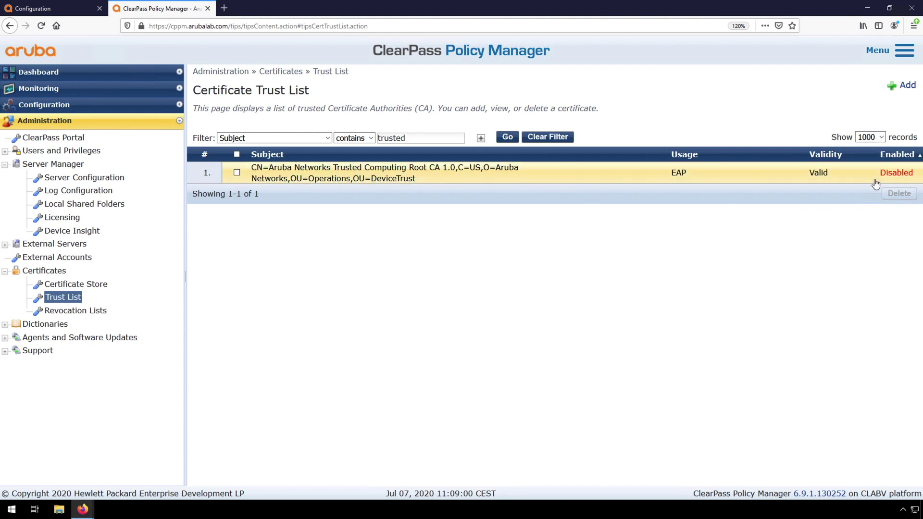
{"action": "left_click", "coordinate": [388, 172]}
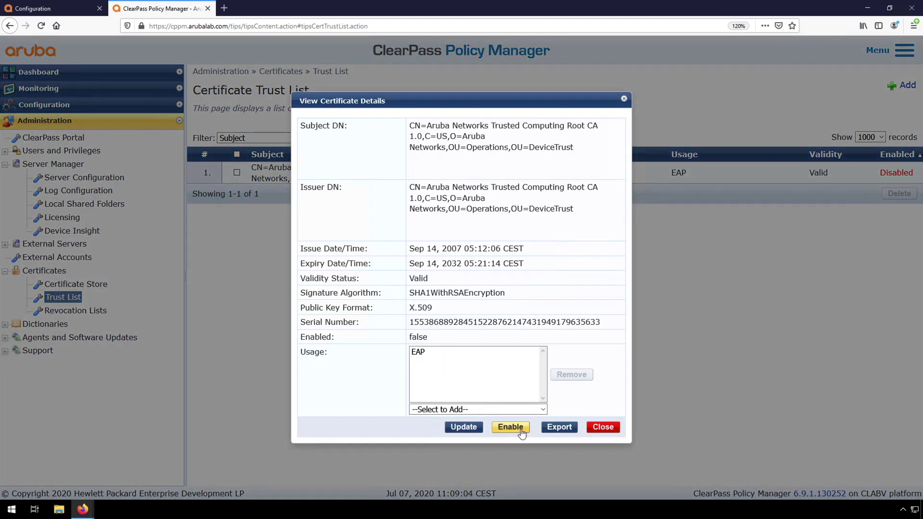
{"action": "left_click", "coordinate": [518, 428]}
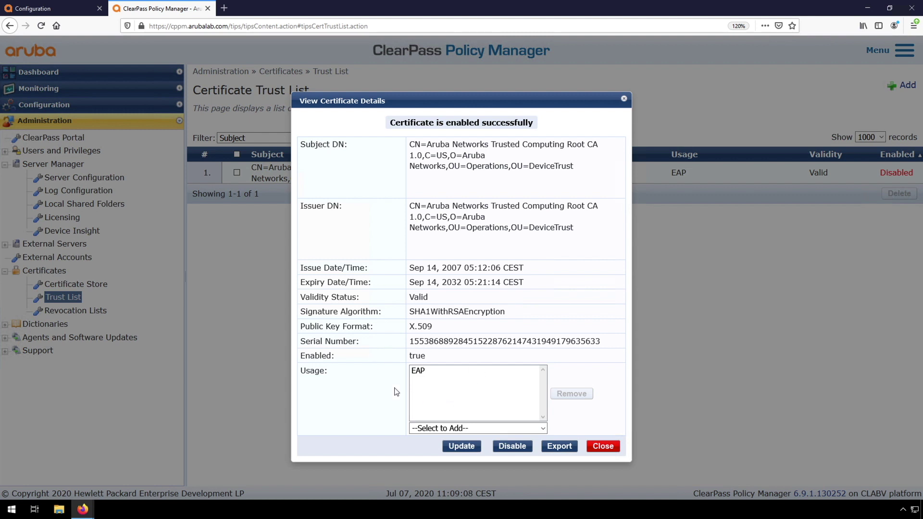
{"action": "left_click", "coordinate": [445, 429]}
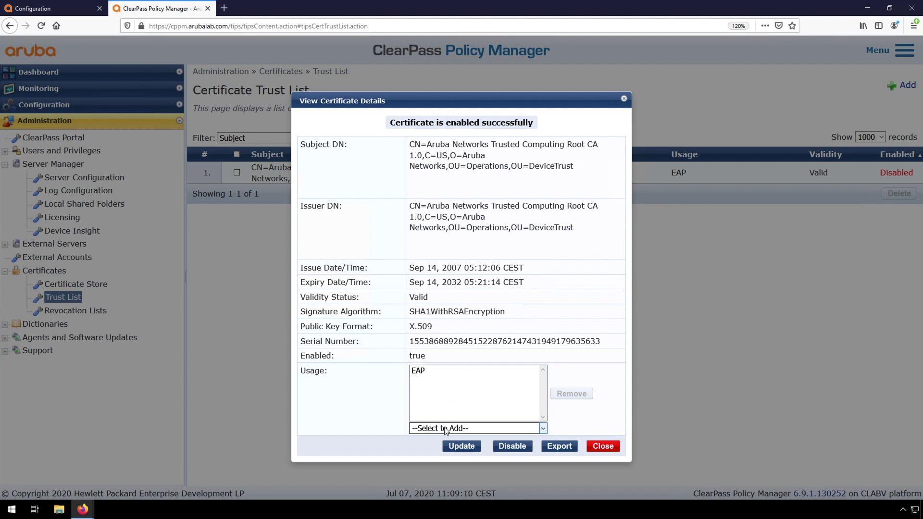
{"action": "left_click", "coordinate": [368, 402]}
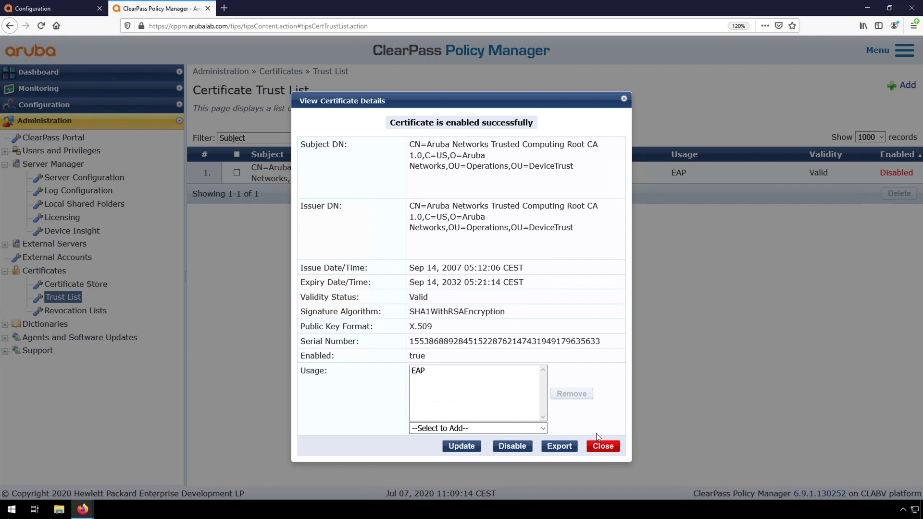
{"action": "left_click", "coordinate": [604, 447]}
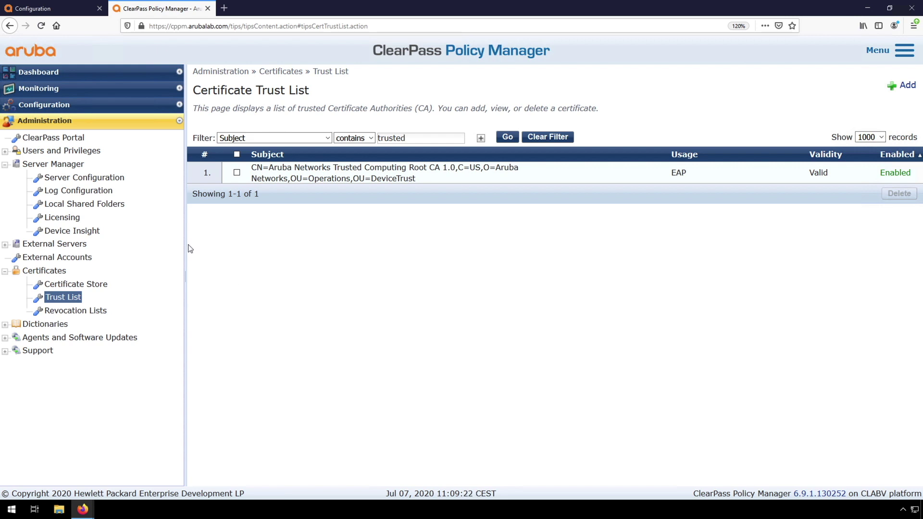
Review the [EAP TLS] method's Authorization Required setting and close it unchanged
{"action": "left_click", "coordinate": [40, 107]}
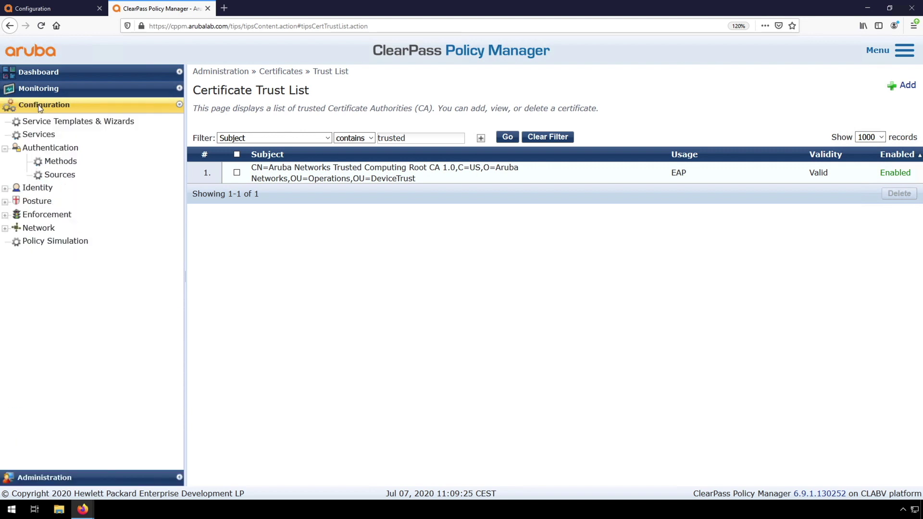
{"action": "left_click", "coordinate": [59, 162]}
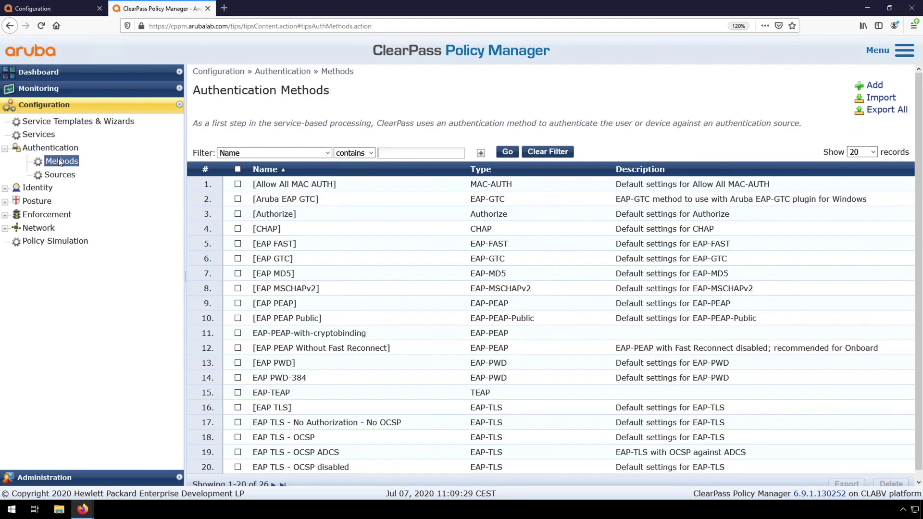
{"action": "left_click", "coordinate": [350, 410]}
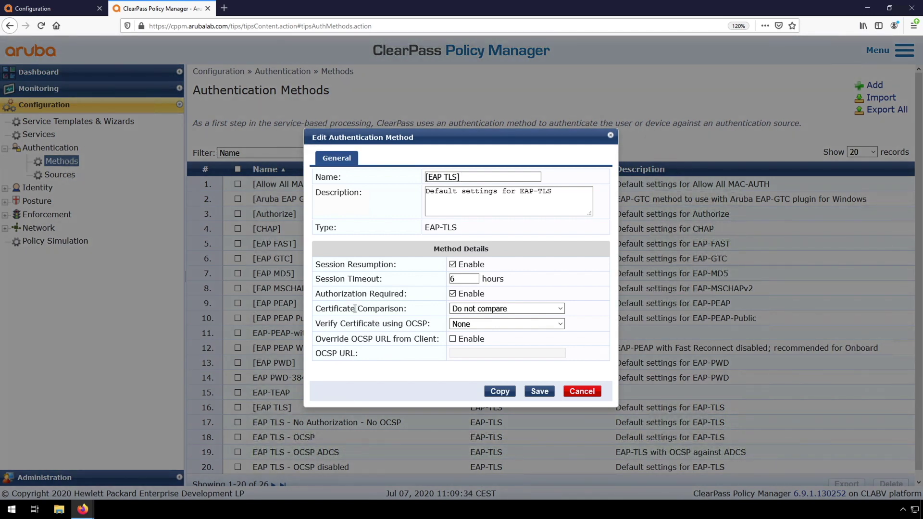
{"action": "double_click", "coordinate": [330, 293]}
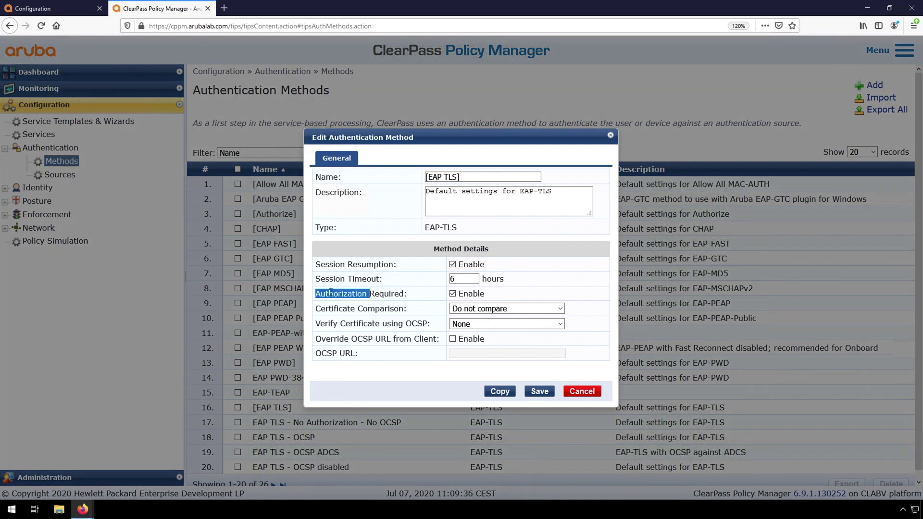
{"action": "left_click_drag", "start_coordinate": [331, 292], "coordinate": [399, 294]}
{"action": "left_click", "coordinate": [583, 392]}
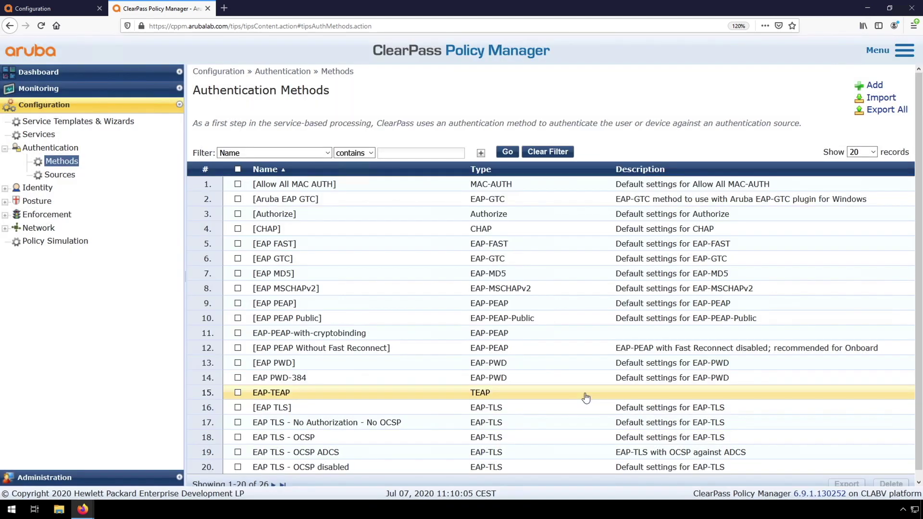
Review EAP TLS - No Authorization - No OCSP, leaving OCSP verification at None, and cancel
{"action": "left_click", "coordinate": [335, 423]}
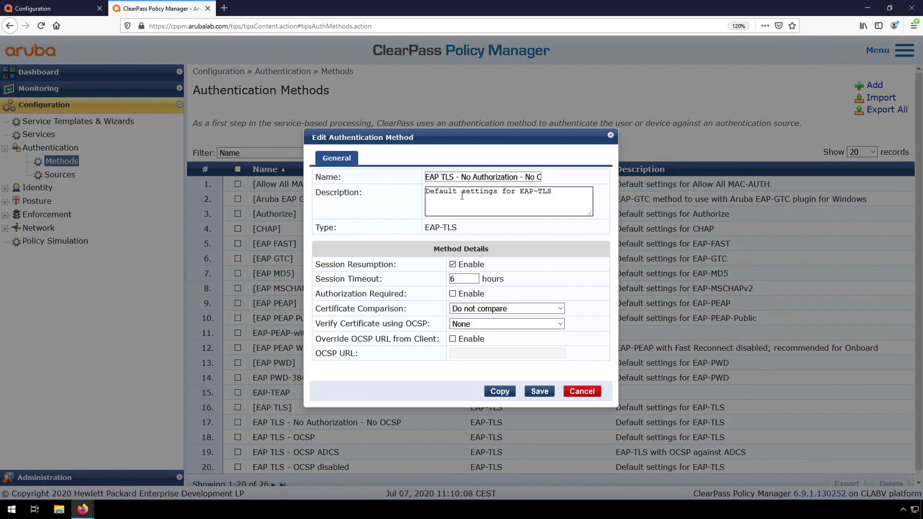
{"action": "double_click", "coordinate": [332, 294]}
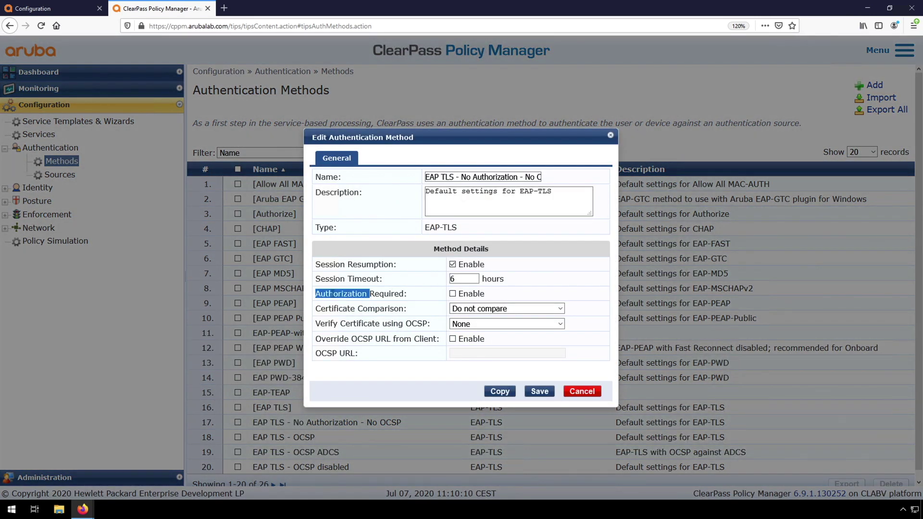
{"action": "left_click_drag", "start_coordinate": [332, 294], "coordinate": [390, 296]}
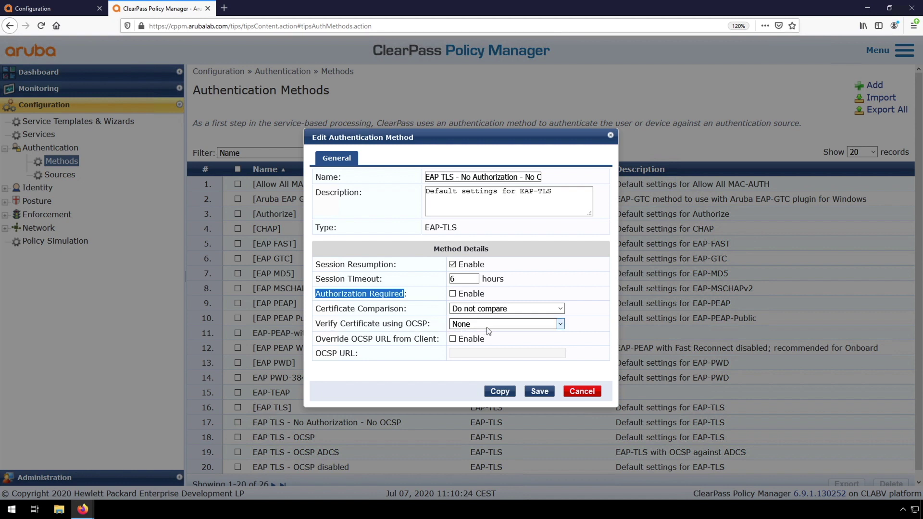
{"action": "left_click", "coordinate": [502, 325]}
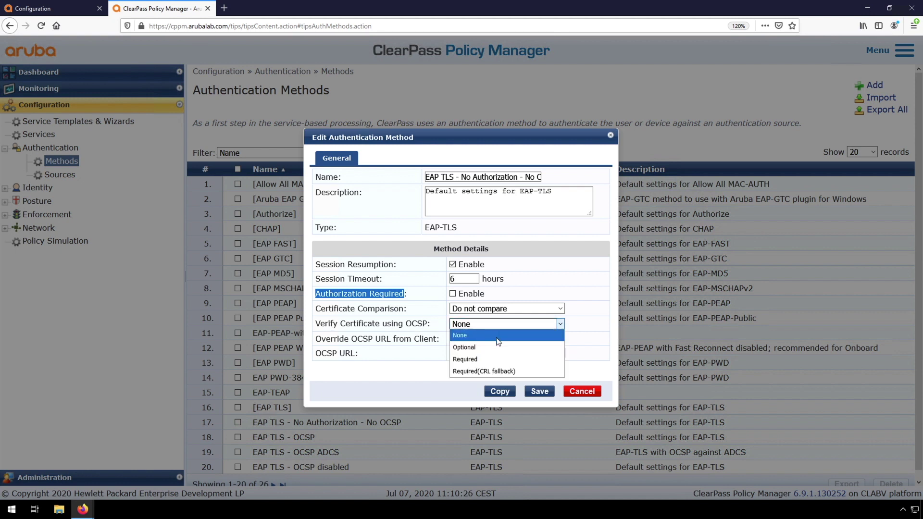
{"action": "left_click", "coordinate": [356, 296]}
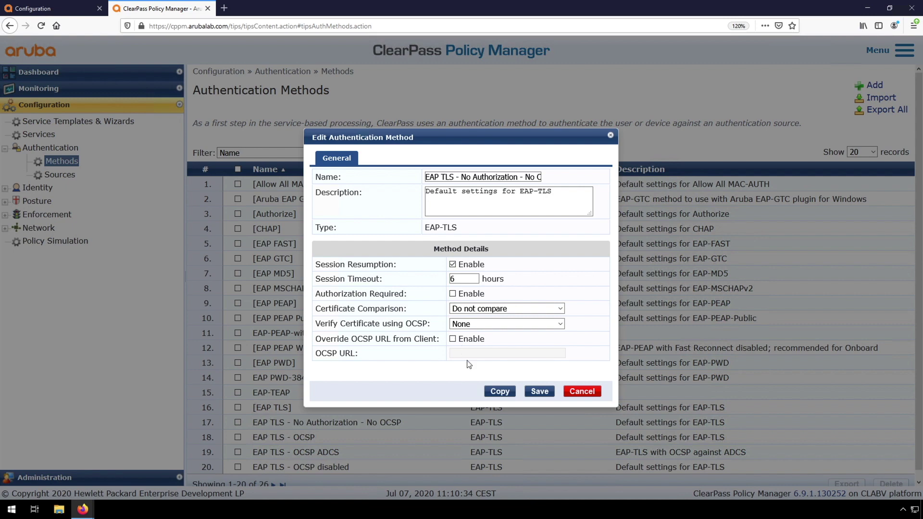
{"action": "left_click", "coordinate": [573, 394]}
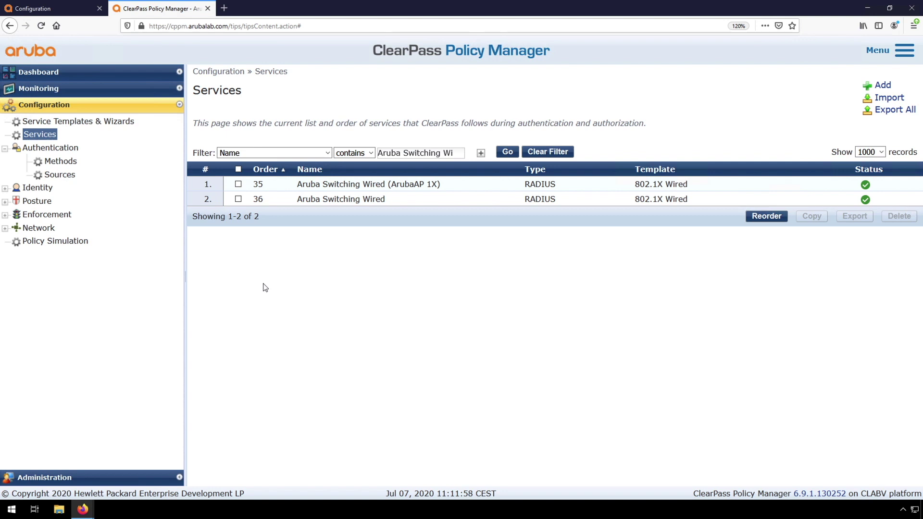
Open the Aruba Switching Wired (ArubaAP 1X) service's Authentication settings
{"action": "left_click", "coordinate": [320, 201]}
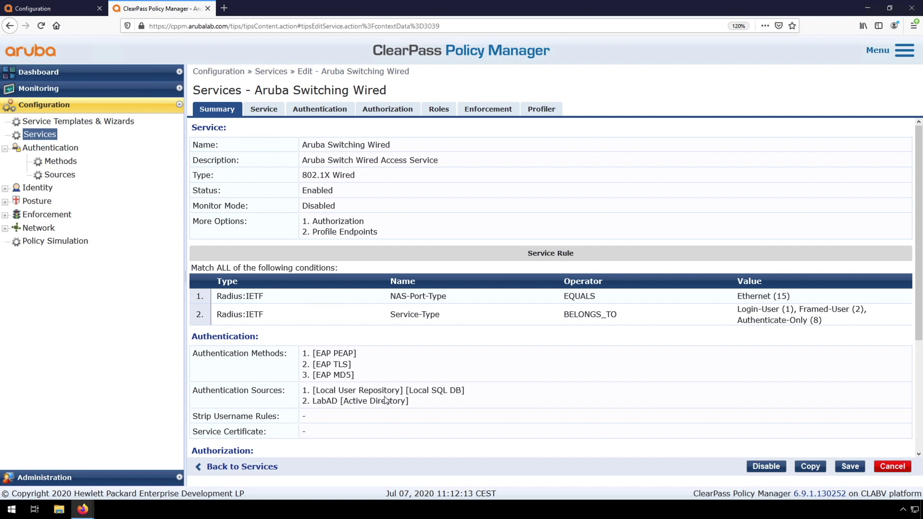
{"action": "left_click", "coordinate": [40, 136]}
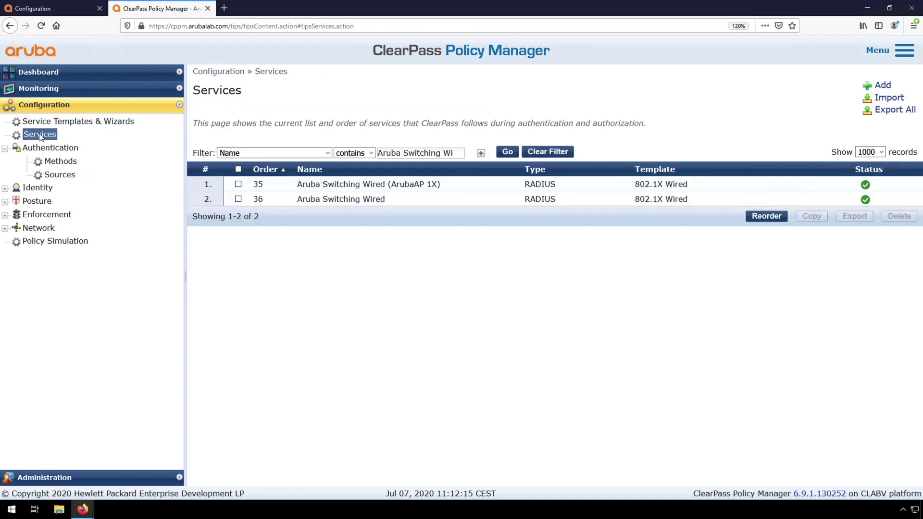
{"action": "left_click", "coordinate": [331, 189]}
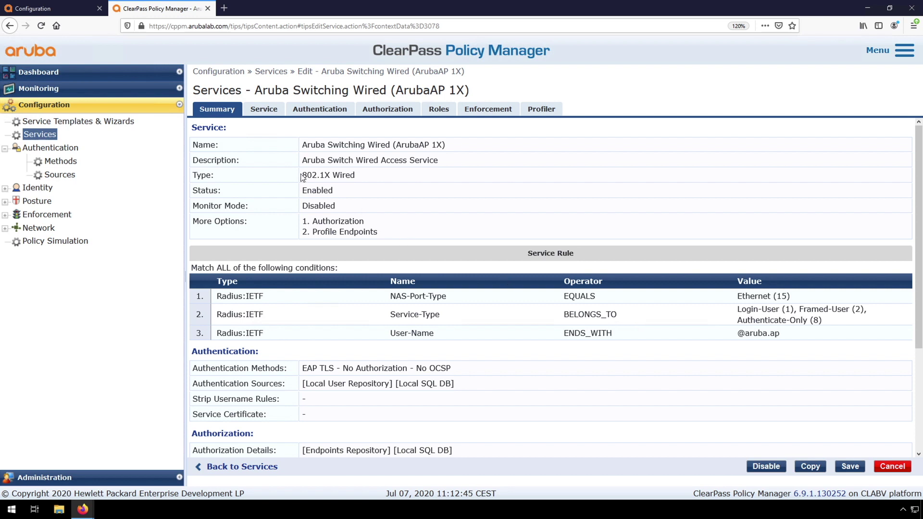
{"action": "left_click", "coordinate": [312, 111]}
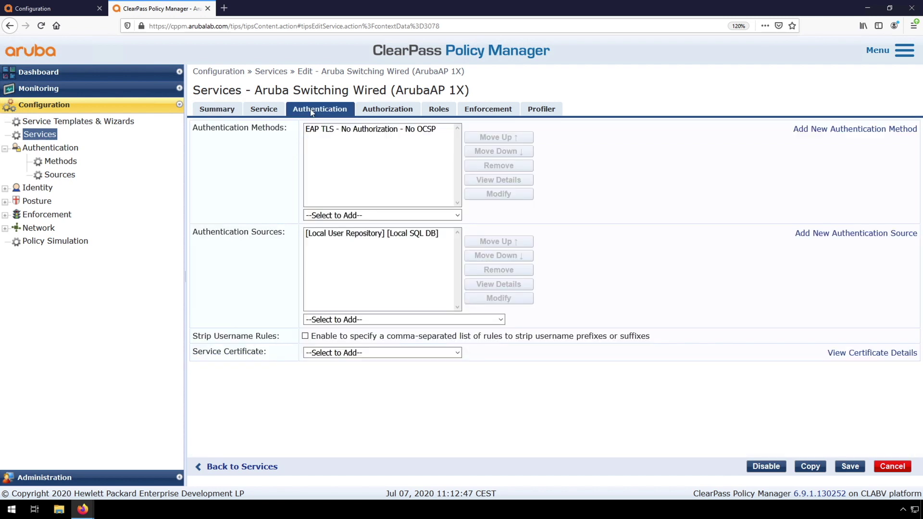
{"action": "left_click", "coordinate": [369, 129]}
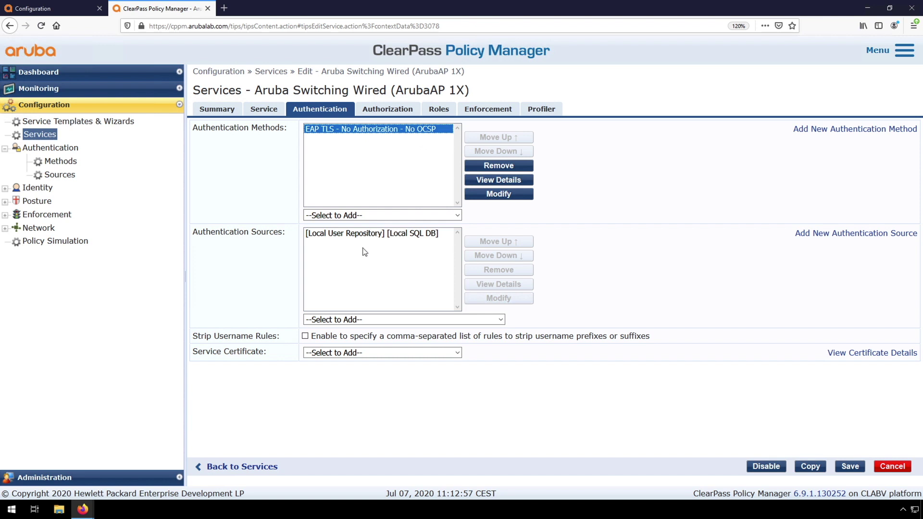
{"action": "left_click", "coordinate": [359, 262]}
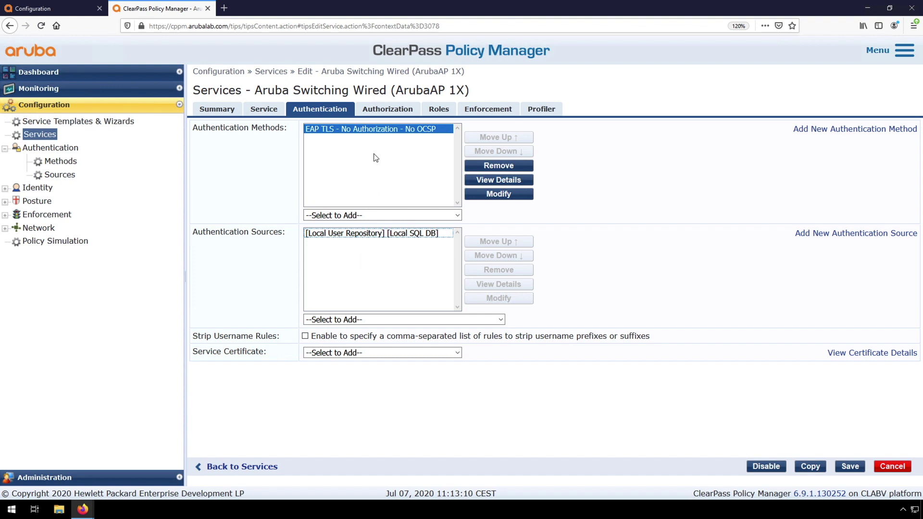
{"action": "left_click", "coordinate": [400, 110]}
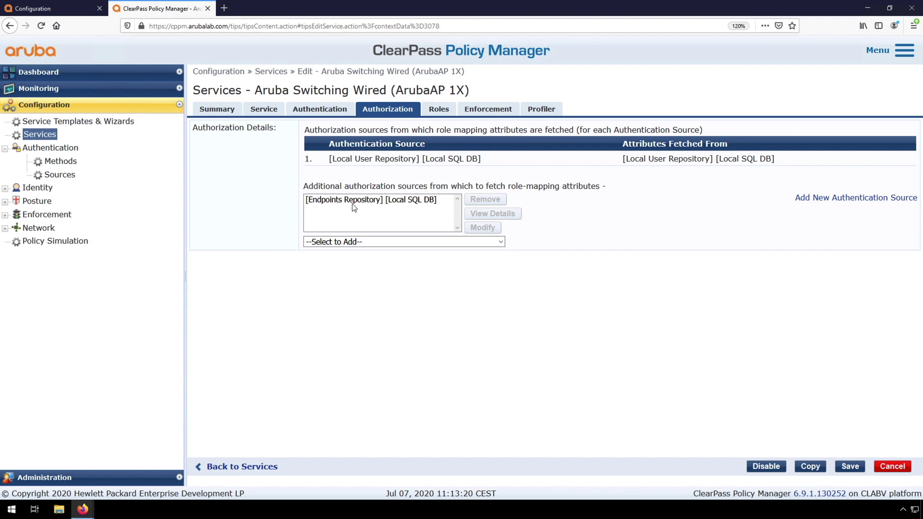
Review the Aruba Switch AP1X Enforcement rules: Issuer-DN CONTAINS conditions assigning Arubalab-VLAN31
{"action": "left_click", "coordinate": [441, 110]}
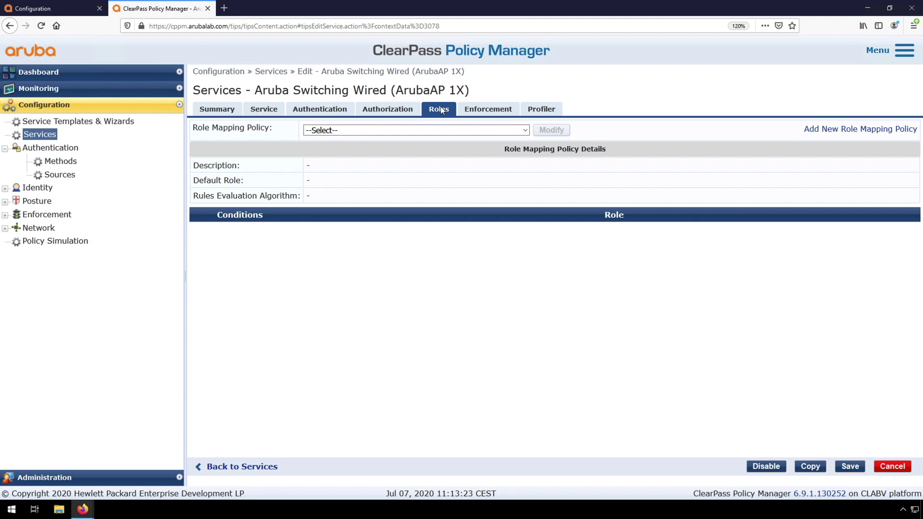
{"action": "left_click", "coordinate": [483, 110]}
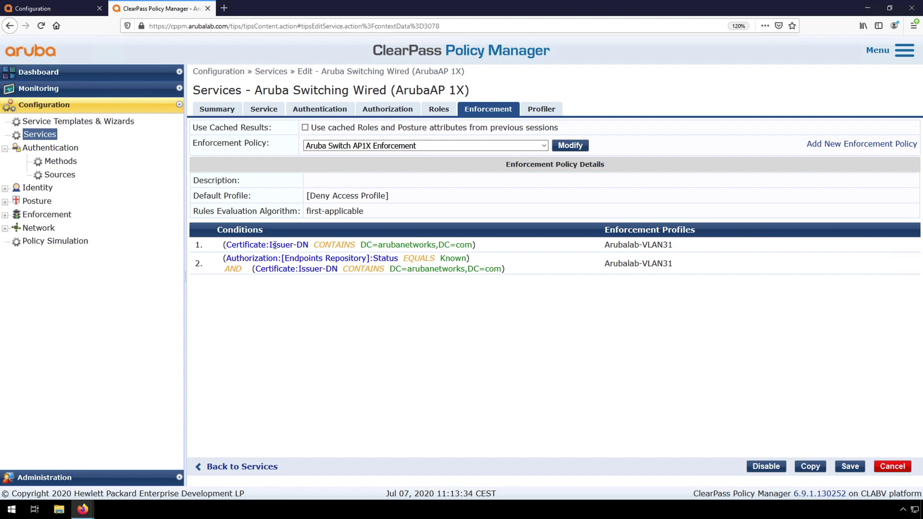
{"action": "left_click_drag", "start_coordinate": [274, 246], "coordinate": [303, 246]}
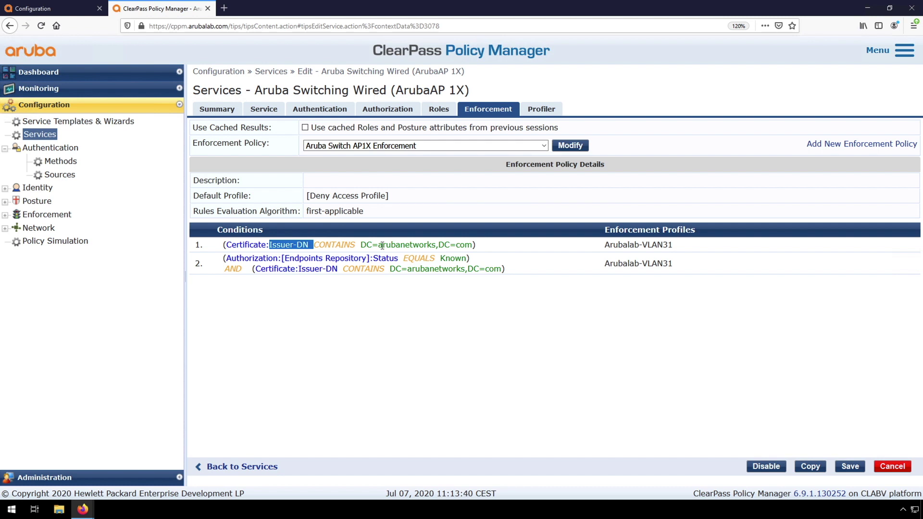
{"action": "double_click", "coordinate": [358, 245]}
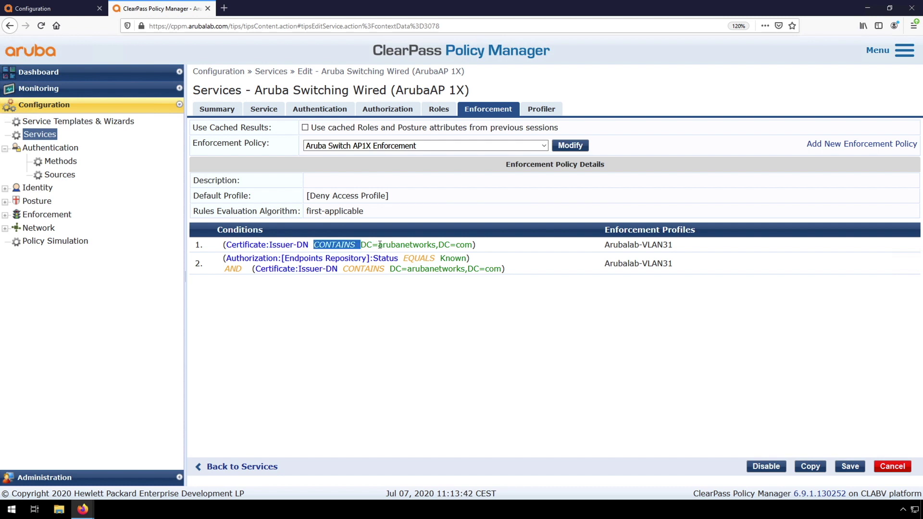
{"action": "left_click_drag", "start_coordinate": [380, 244], "coordinate": [478, 248]}
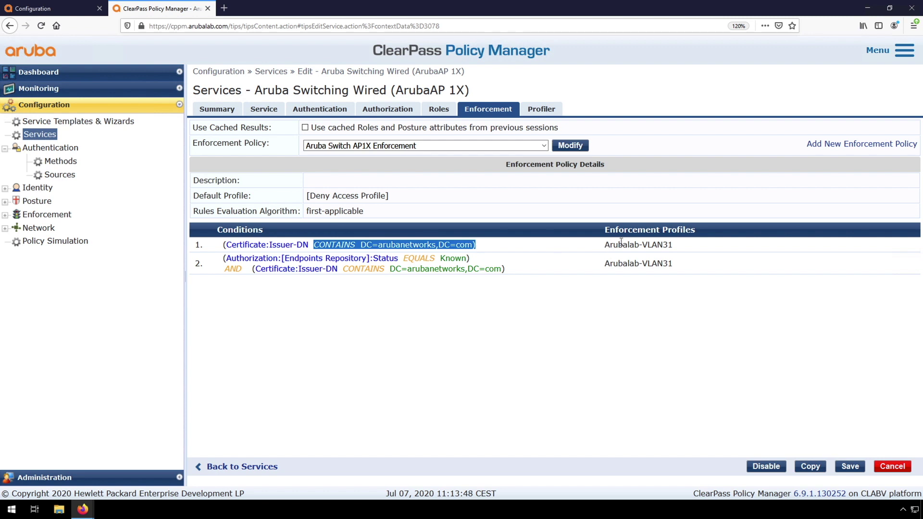
{"action": "left_click_drag", "start_coordinate": [604, 245], "coordinate": [672, 245]}
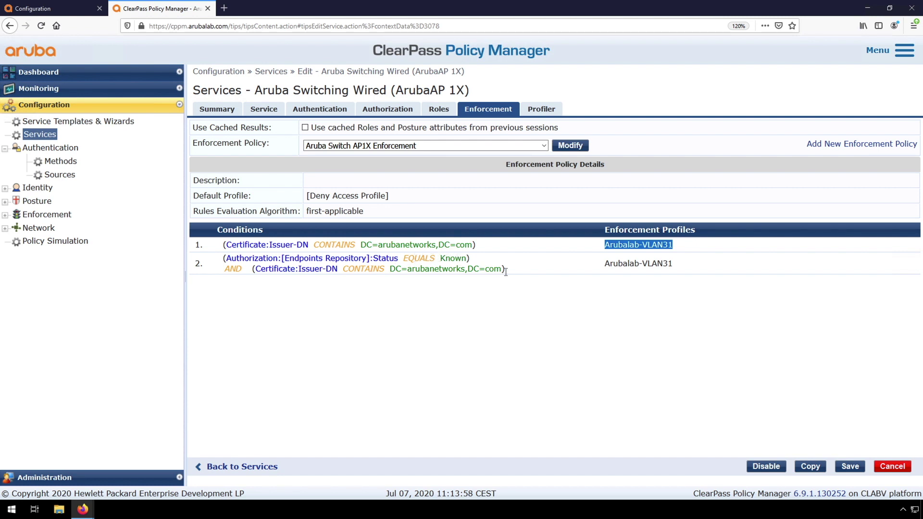
{"action": "left_click_drag", "start_coordinate": [615, 265], "coordinate": [675, 268]}
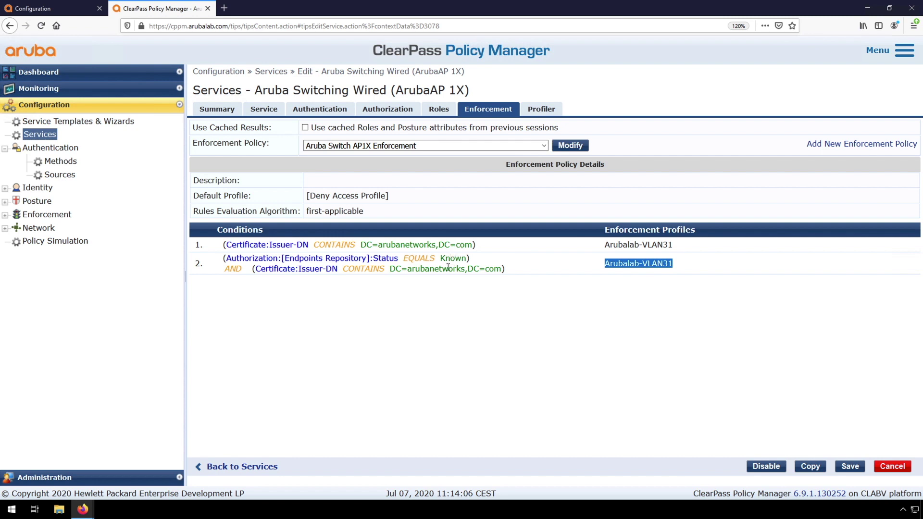
{"action": "left_click_drag", "start_coordinate": [491, 247], "coordinate": [529, 315]}
{"action": "left_click", "coordinate": [528, 316]}
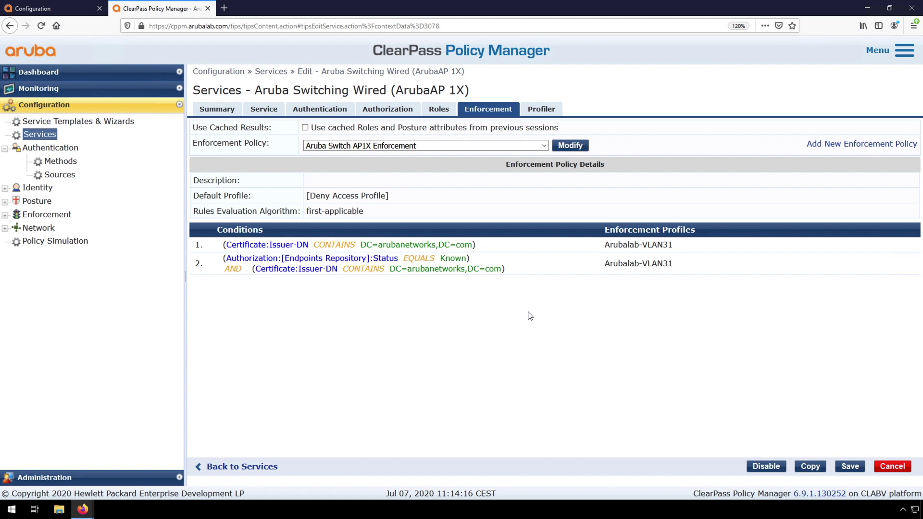
Open the latest AirMon-225 Access Tracker request, highlighting EAP-TLS and Arubalab-VLAN31
{"action": "left_click", "coordinate": [42, 88]}
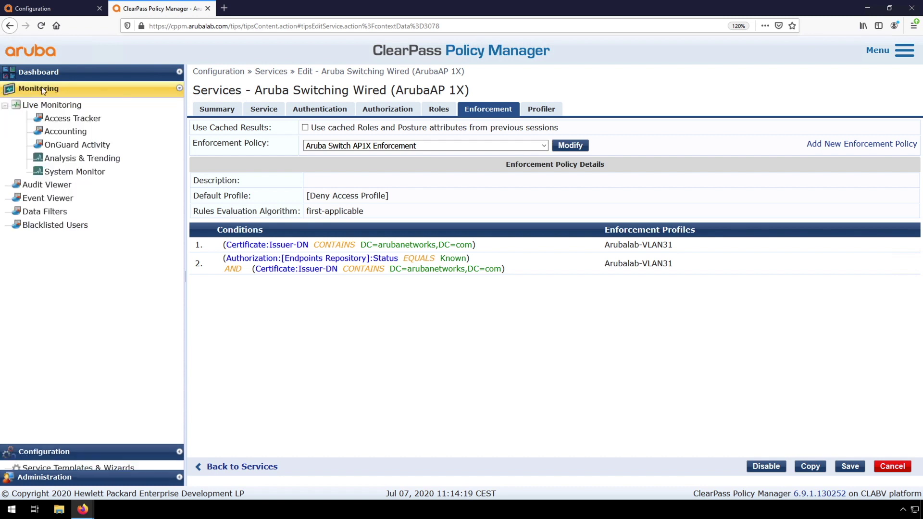
{"action": "left_click", "coordinate": [65, 122]}
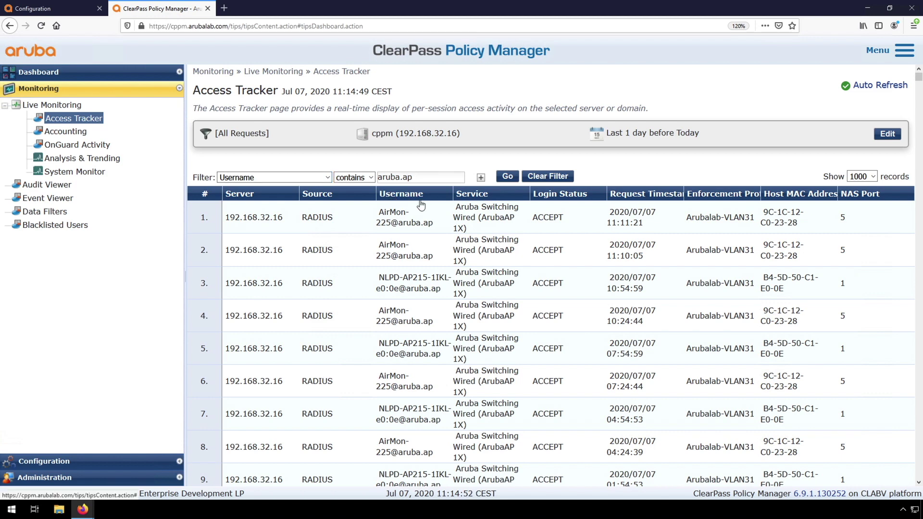
{"action": "left_click", "coordinate": [404, 226]}
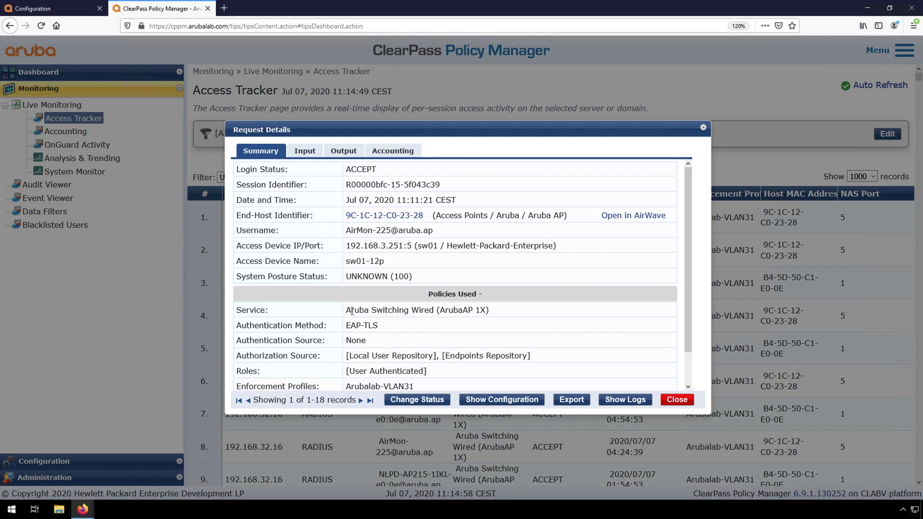
{"action": "left_click_drag", "start_coordinate": [346, 310], "coordinate": [395, 321]}
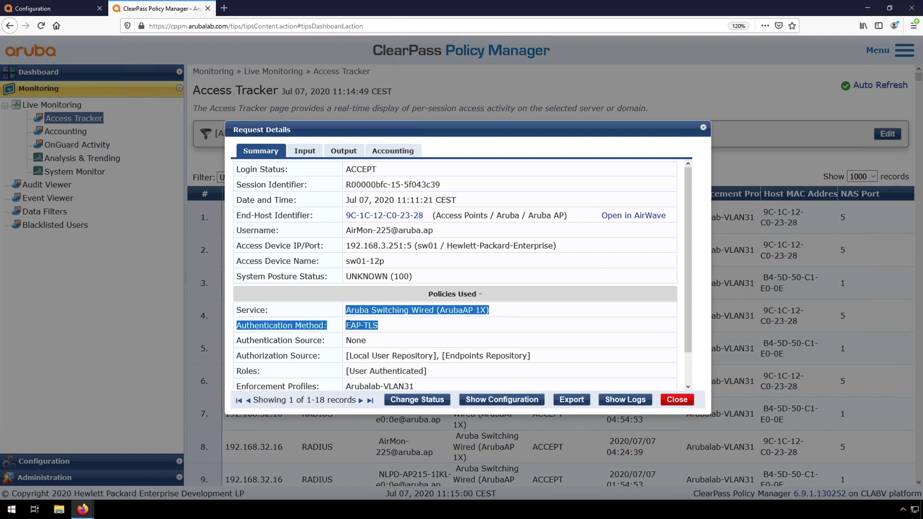
{"action": "double_click", "coordinate": [348, 325]}
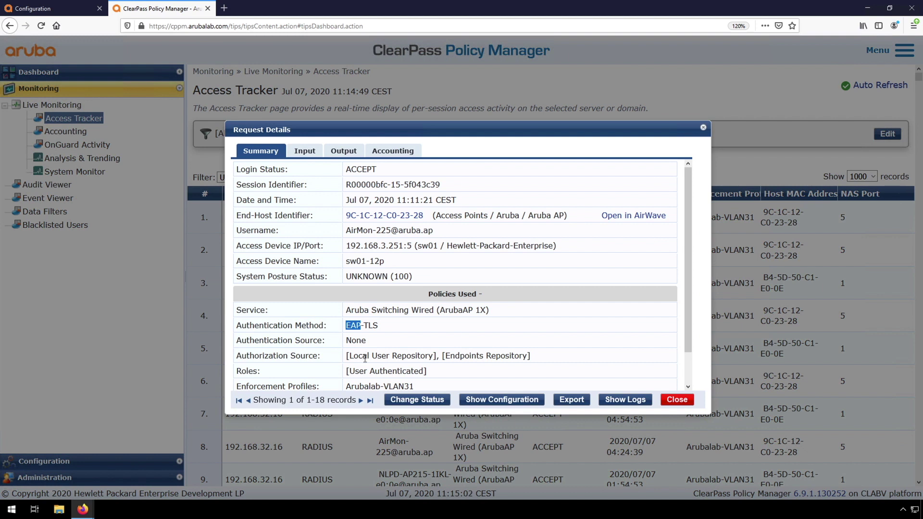
{"action": "left_click_drag", "start_coordinate": [345, 386], "coordinate": [415, 386]}
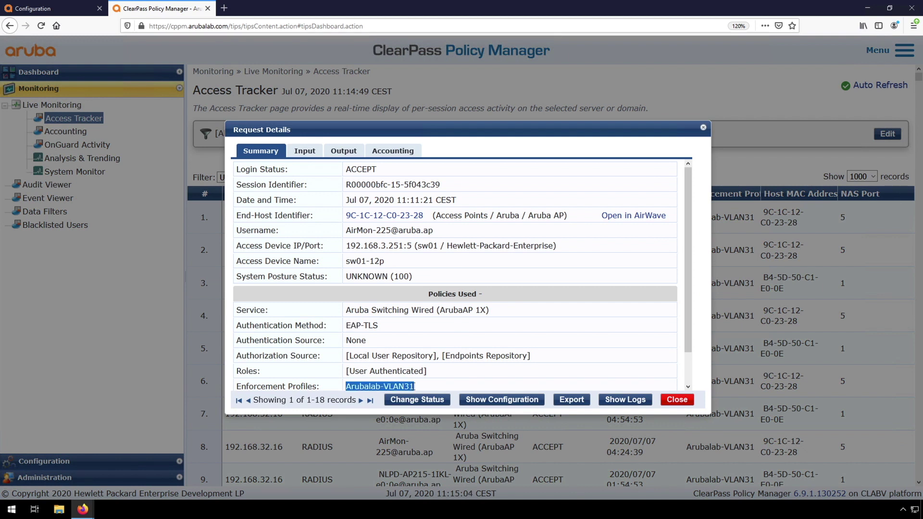
Inspect the request's computed attributes: the arubanetworks certificate issuer and subject CN
{"action": "left_click", "coordinate": [305, 151]}
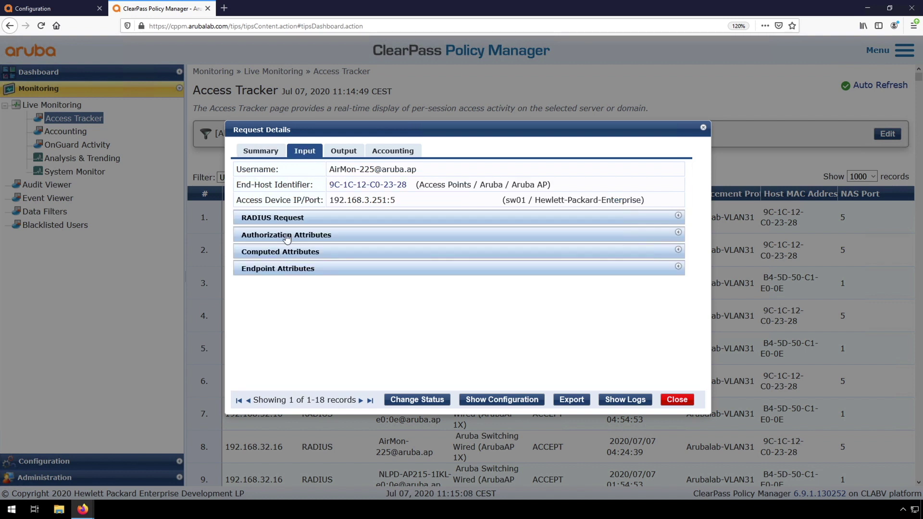
{"action": "left_click", "coordinate": [285, 253]}
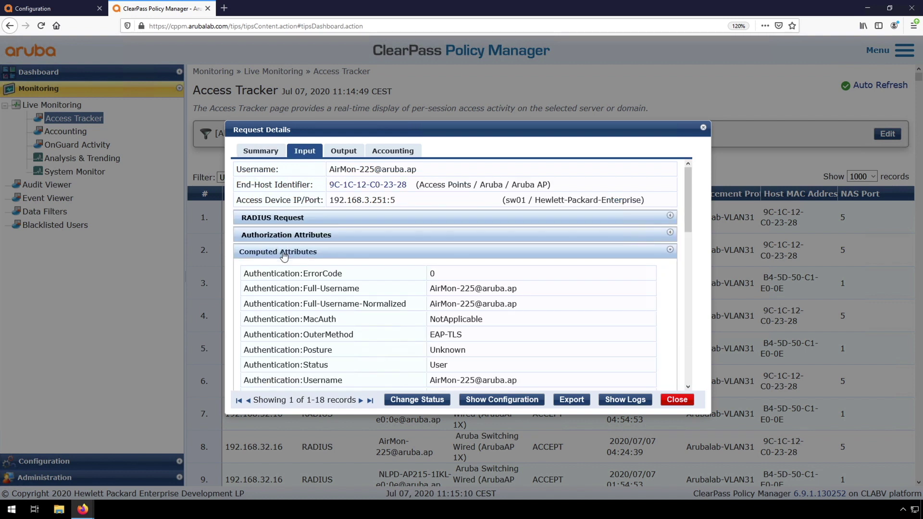
{"action": "scroll", "coordinate": [369, 359], "scroll_direction": "down", "scroll_amount": 2}
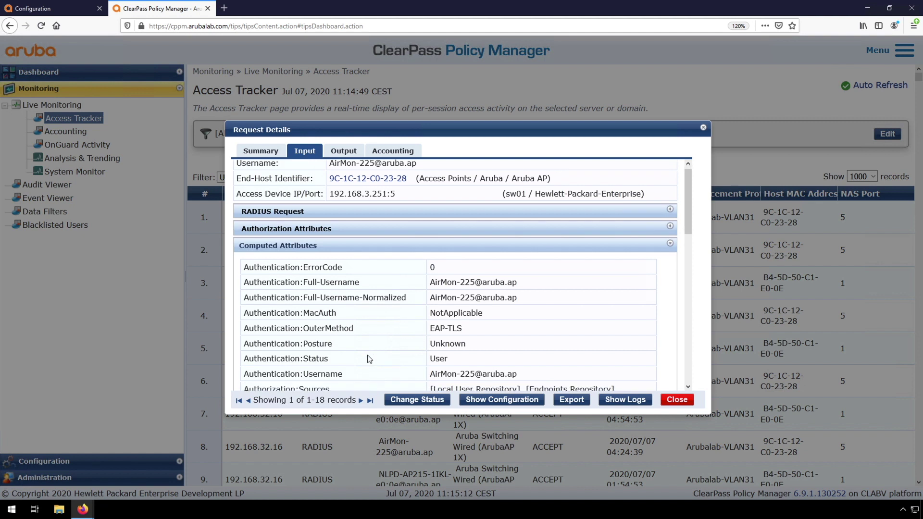
{"action": "scroll", "coordinate": [369, 359], "scroll_direction": "down", "scroll_amount": 4}
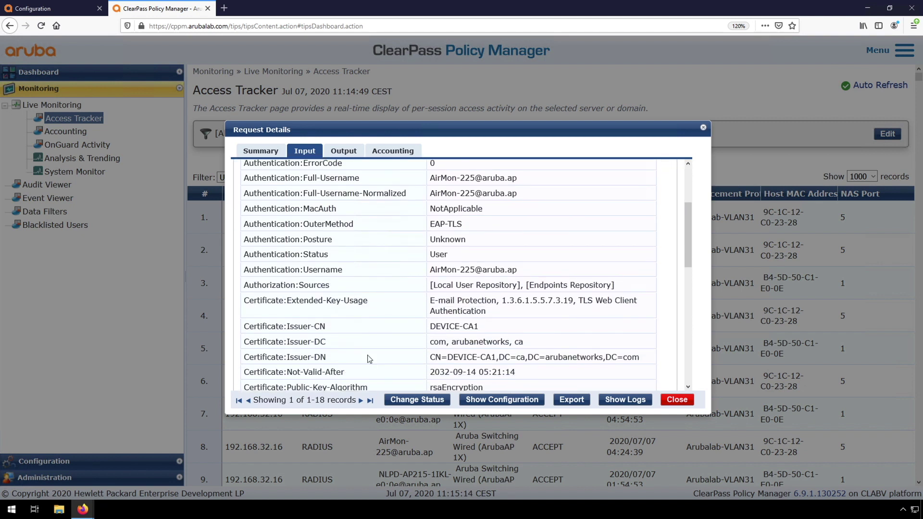
{"action": "scroll", "coordinate": [369, 359], "scroll_direction": "down", "scroll_amount": 4}
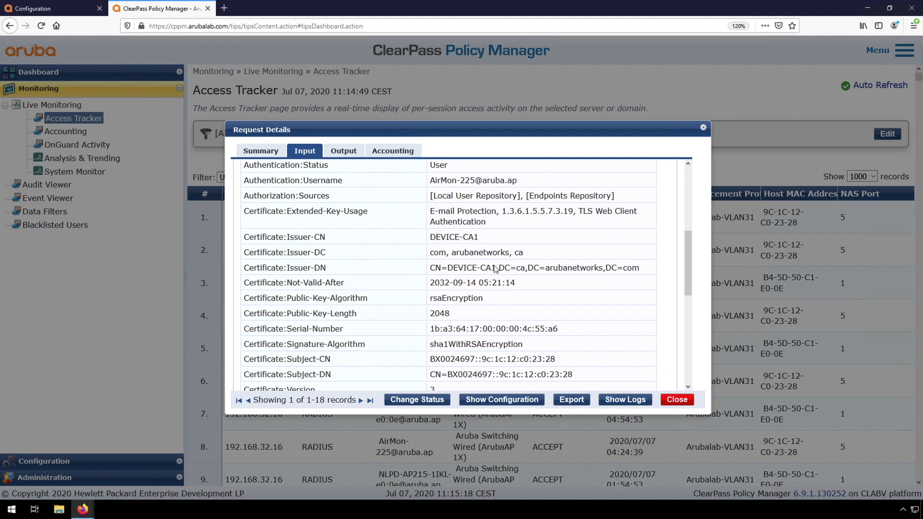
{"action": "left_click_drag", "start_coordinate": [454, 267], "coordinate": [496, 267]}
{"action": "left_click_drag", "start_coordinate": [526, 268], "coordinate": [650, 275]}
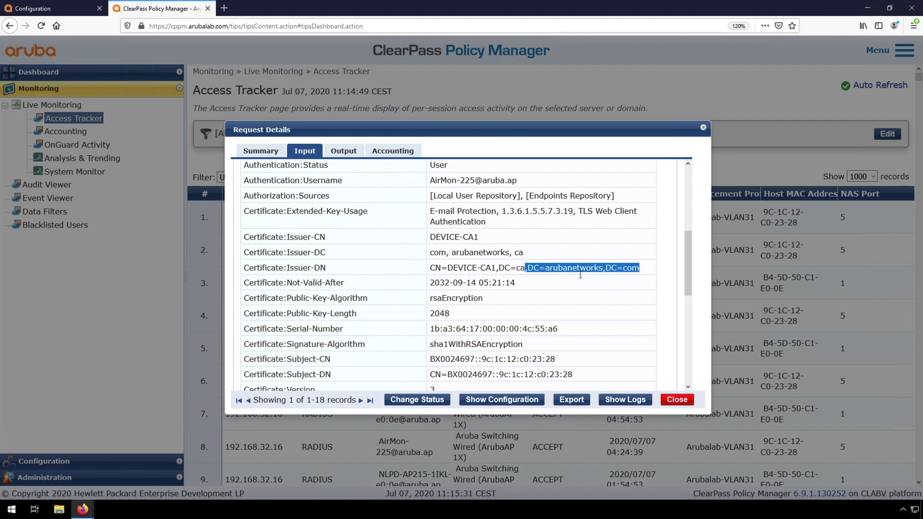
{"action": "scroll", "coordinate": [478, 320], "scroll_direction": "down", "scroll_amount": 1}
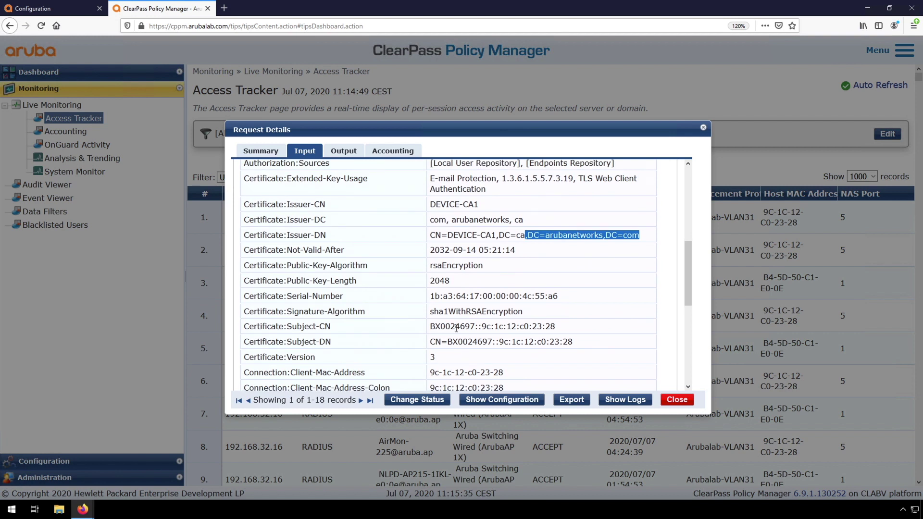
{"action": "left_click_drag", "start_coordinate": [430, 327], "coordinate": [564, 331]}
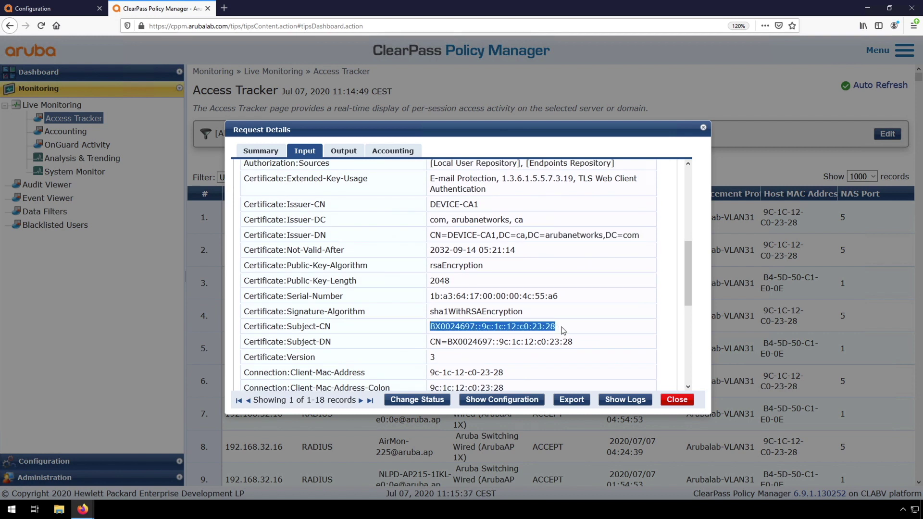
{"action": "left_click", "coordinate": [505, 345]}
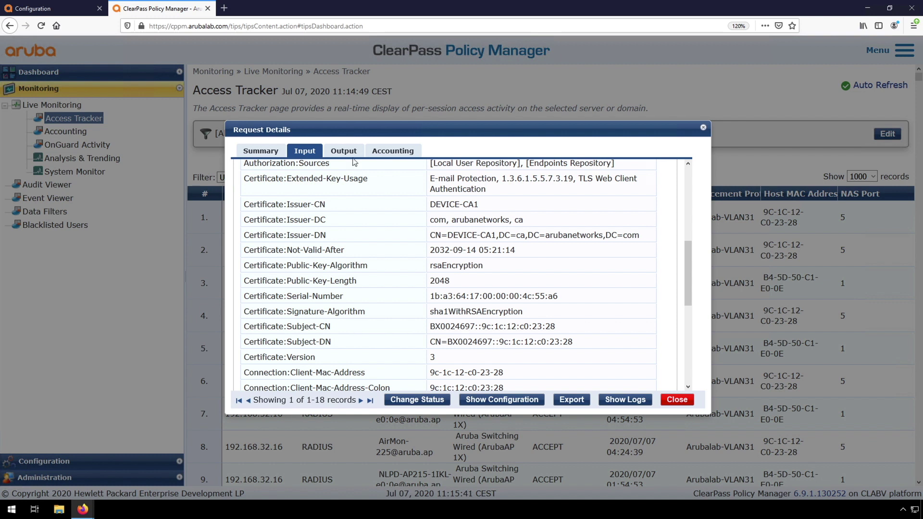
Confirm the RADIUS response returns Tunnel-Private-Group-Id 31, then close the details
{"action": "left_click", "coordinate": [346, 152]}
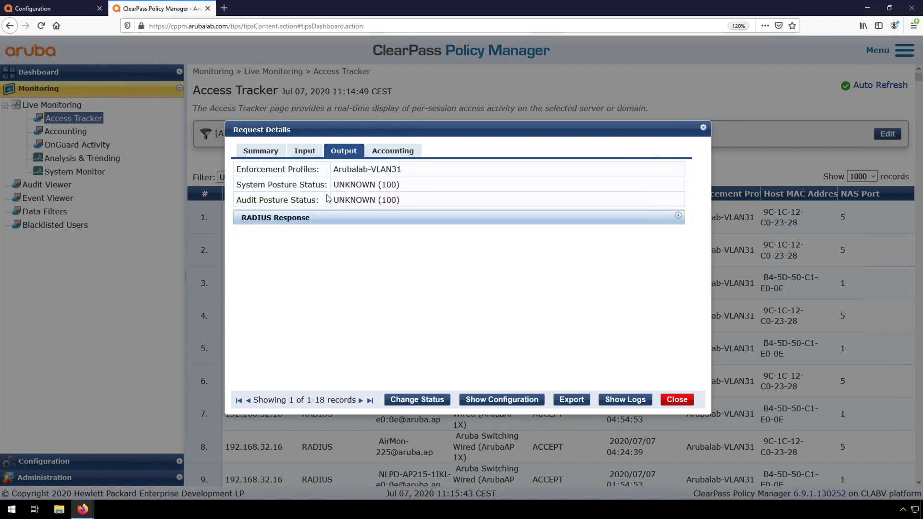
{"action": "left_click", "coordinate": [309, 220]}
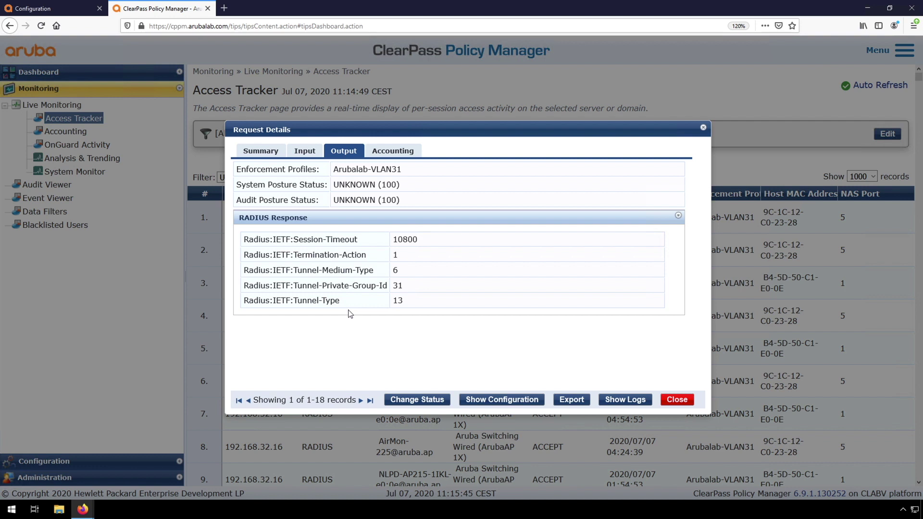
{"action": "double_click", "coordinate": [398, 285]}
{"action": "left_click", "coordinate": [676, 400]}
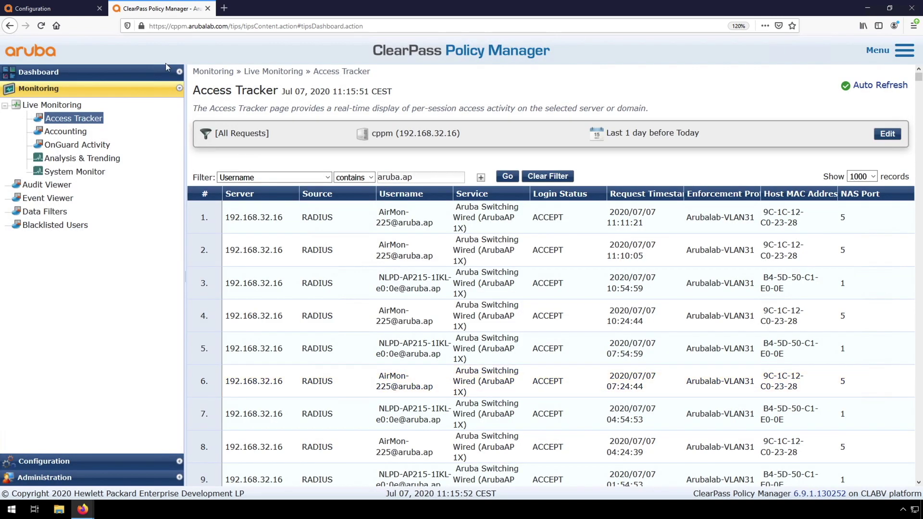
In Mobility Master's Campus APs list, note the factory-cert and failed-802.1x flag meanings, then select NLPD-AP515
{"action": "left_click", "coordinate": [54, 11]}
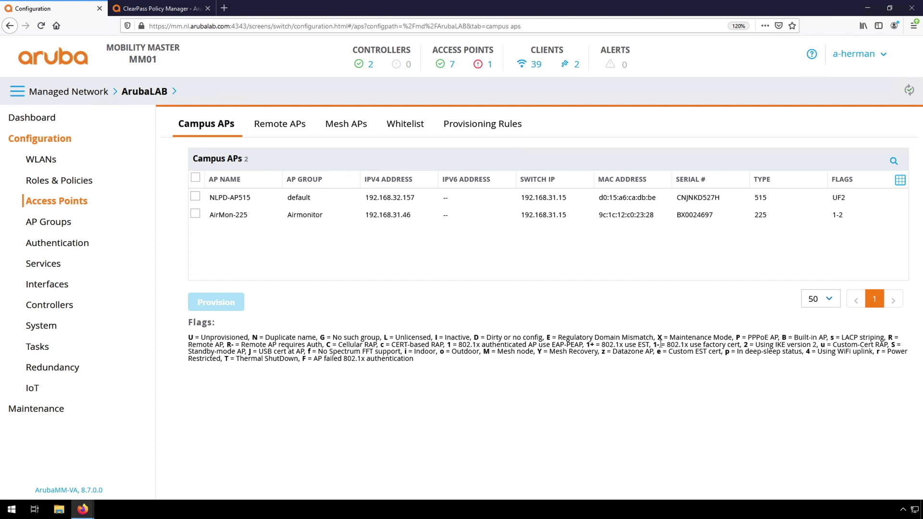
{"action": "left_click_drag", "start_coordinate": [654, 345], "coordinate": [740, 345]}
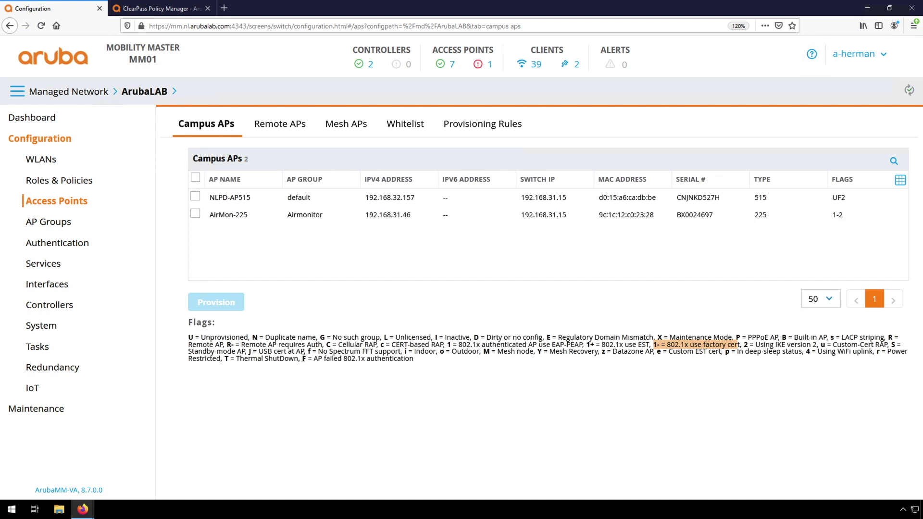
{"action": "left_click_drag", "start_coordinate": [303, 358], "coordinate": [419, 366]}
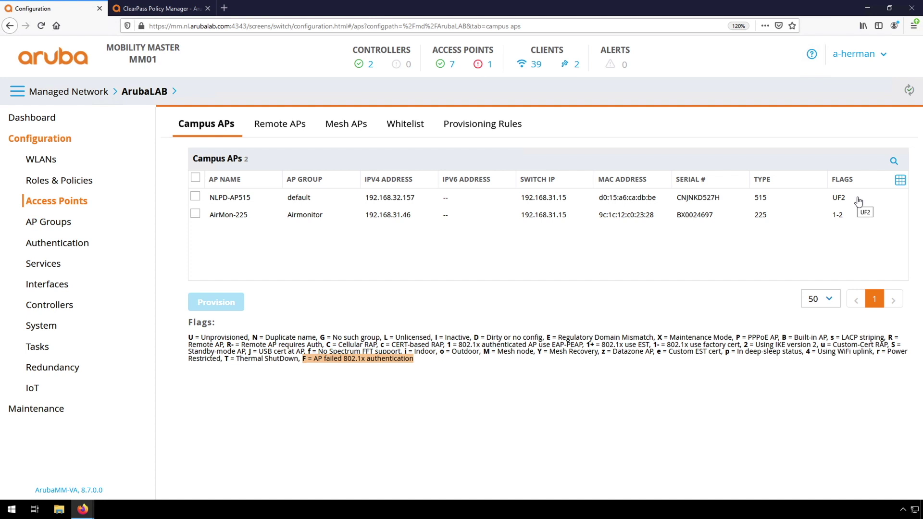
{"action": "left_click", "coordinate": [195, 197]}
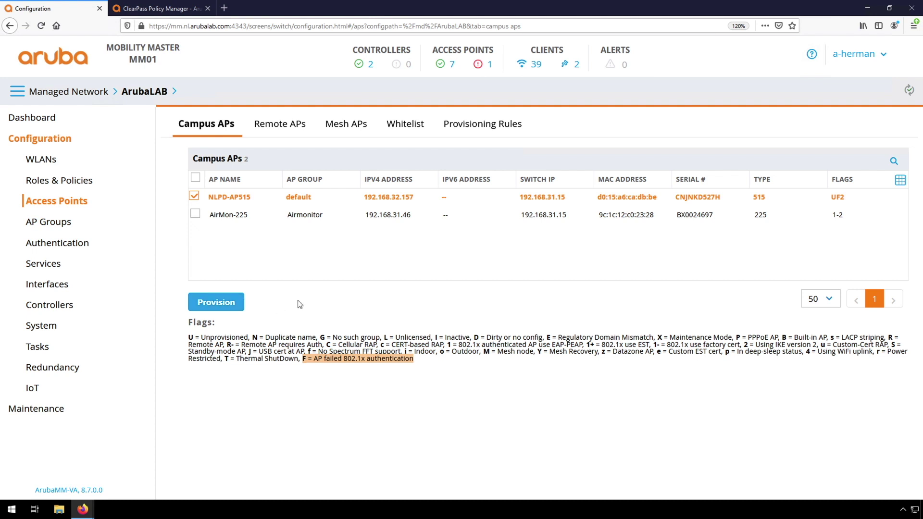